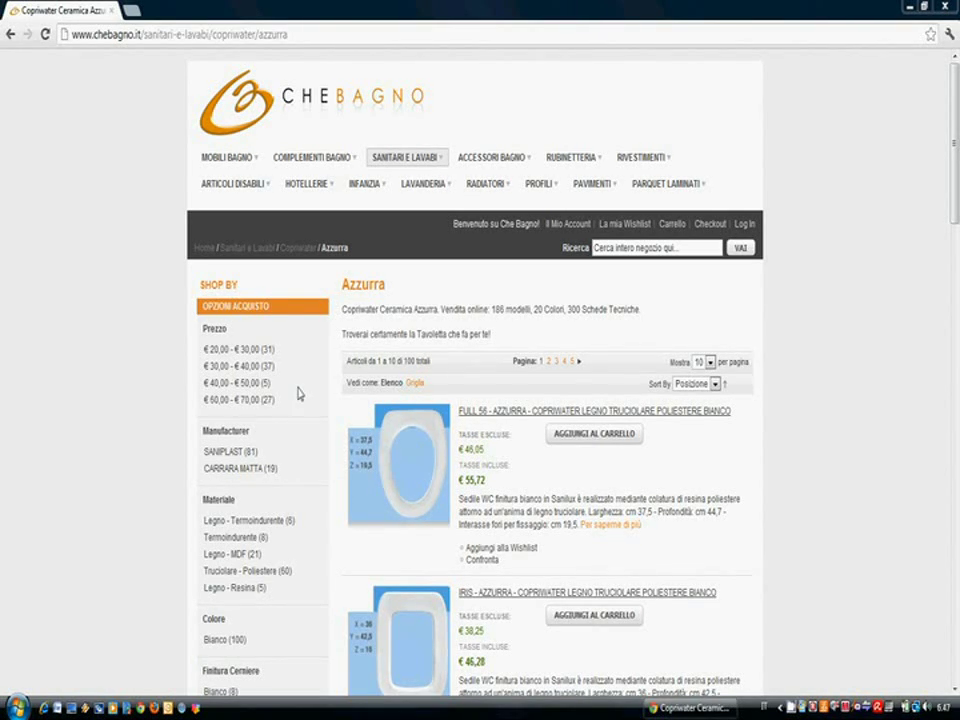
Scroll through the Azzurra listing's hinge finish, width, depth and hinge type filters, then back up.
scroll(300, 392, "down", 1)
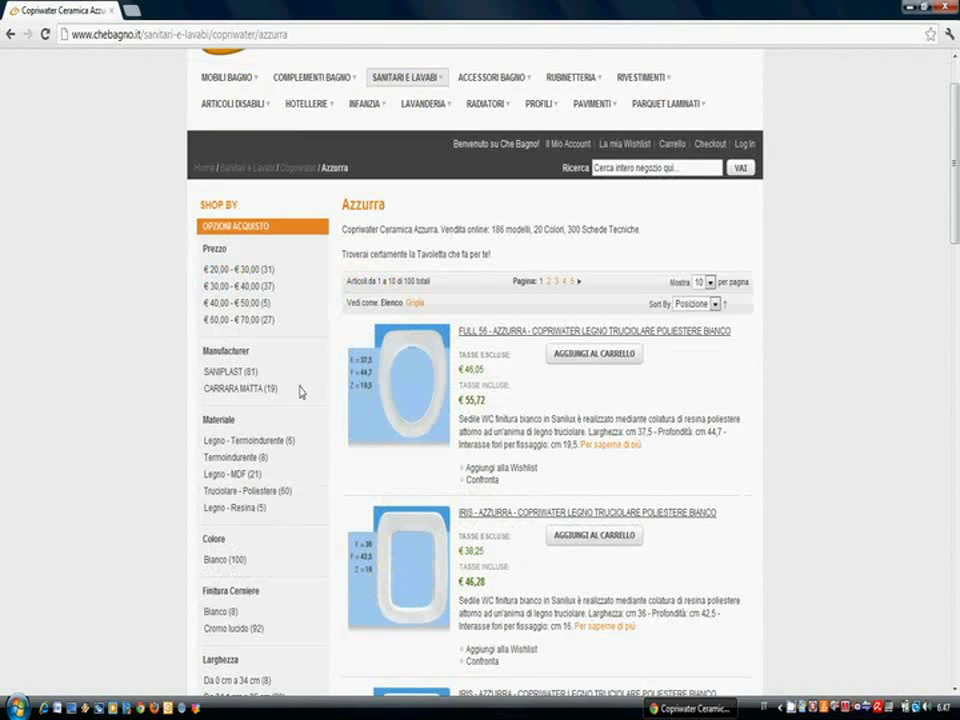
scroll(300, 392, "down", 1)
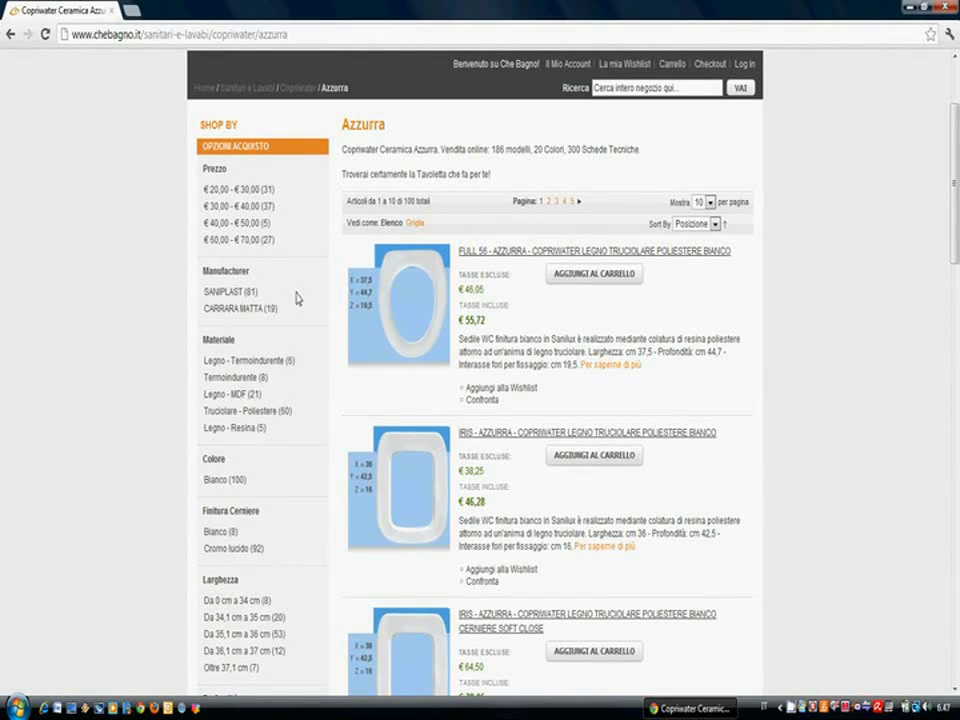
scroll(297, 297, "down", 1)
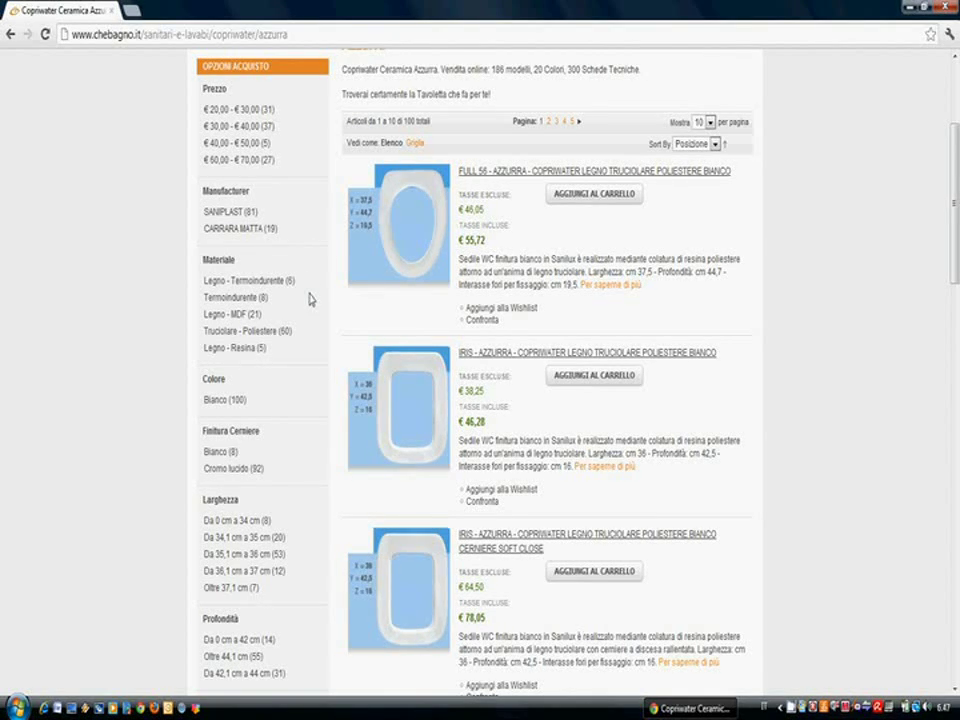
scroll(312, 312, "down", 1)
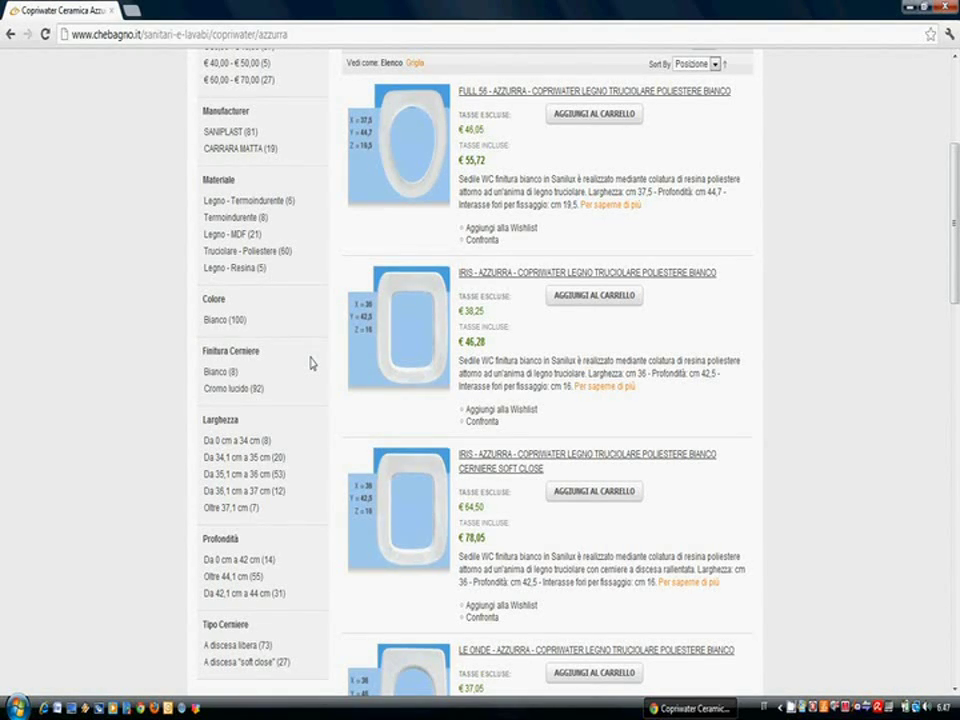
scroll(310, 363, "down", 1)
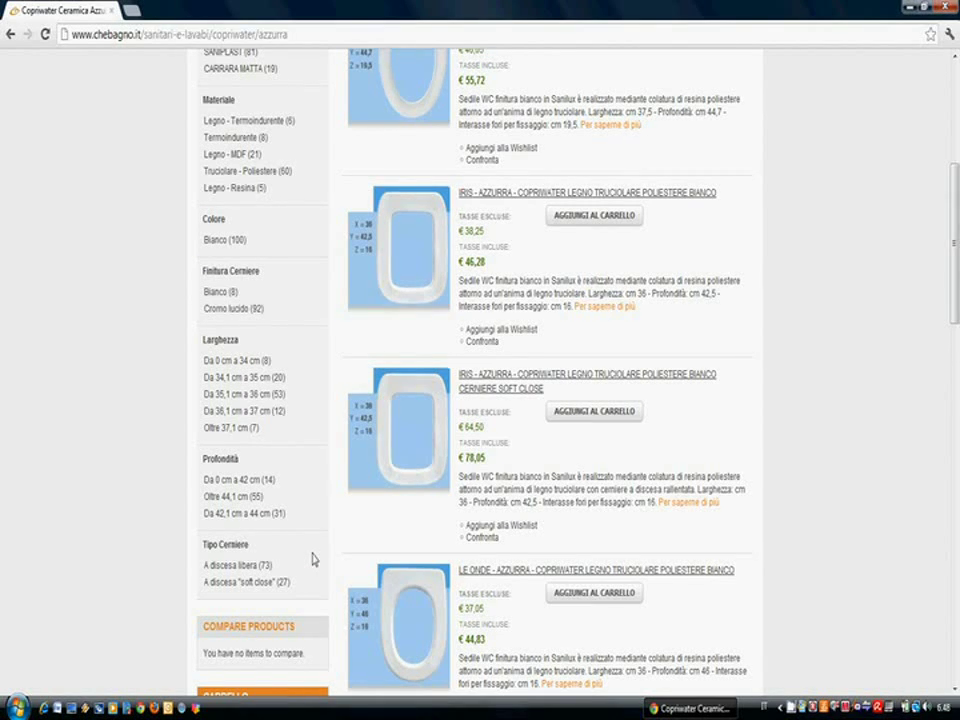
scroll(312, 559, "up", 2)
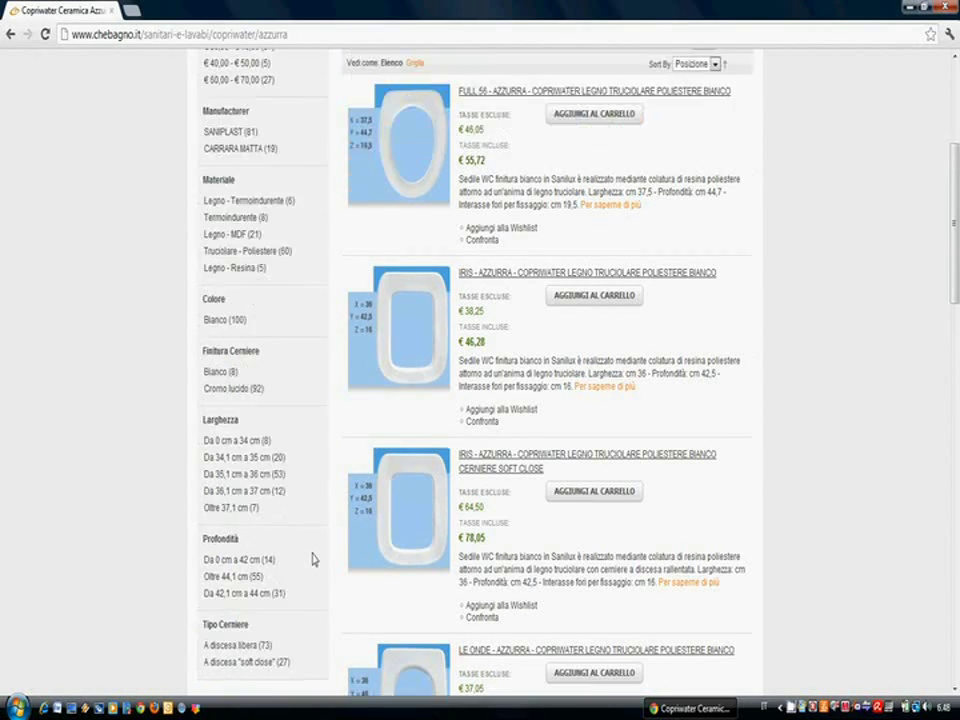
scroll(312, 559, "up", 3)
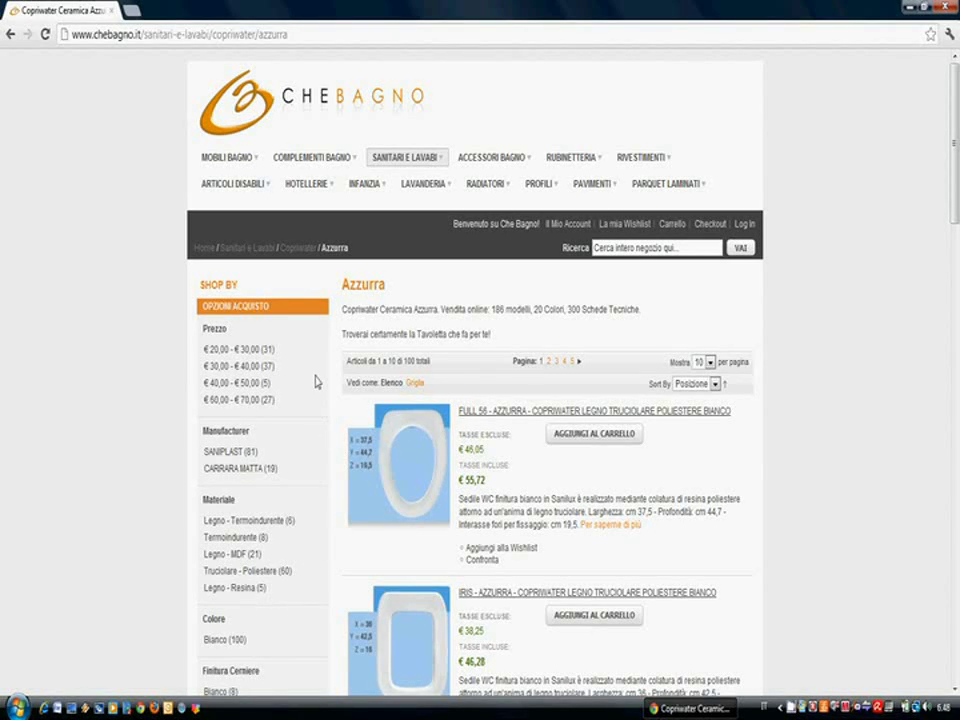
Return to the CheBagno home page and reopen the Azzurra toilet-seat listing from the Copriwater brands.
left_click(310, 112)
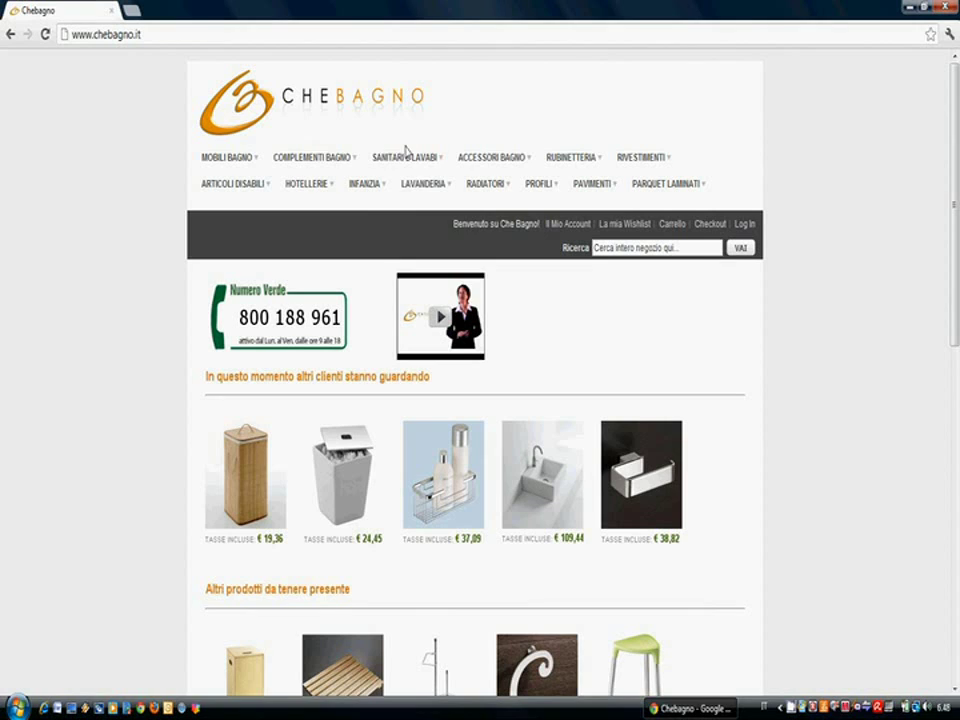
mouse_move(405, 157)
mouse_move(389, 195)
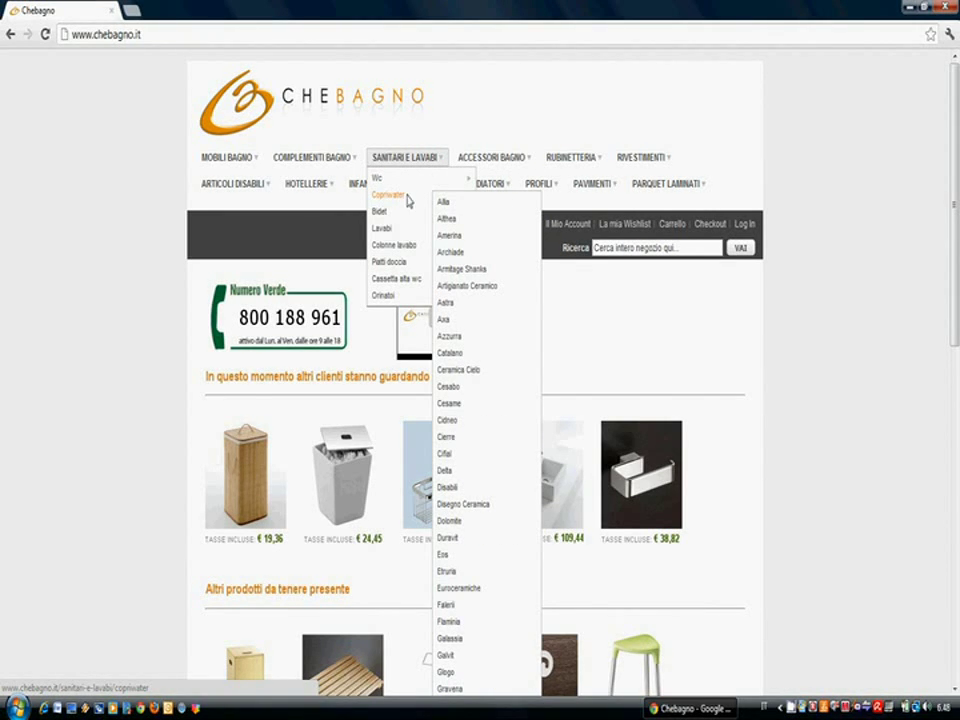
scroll(518, 380, "down", 2)
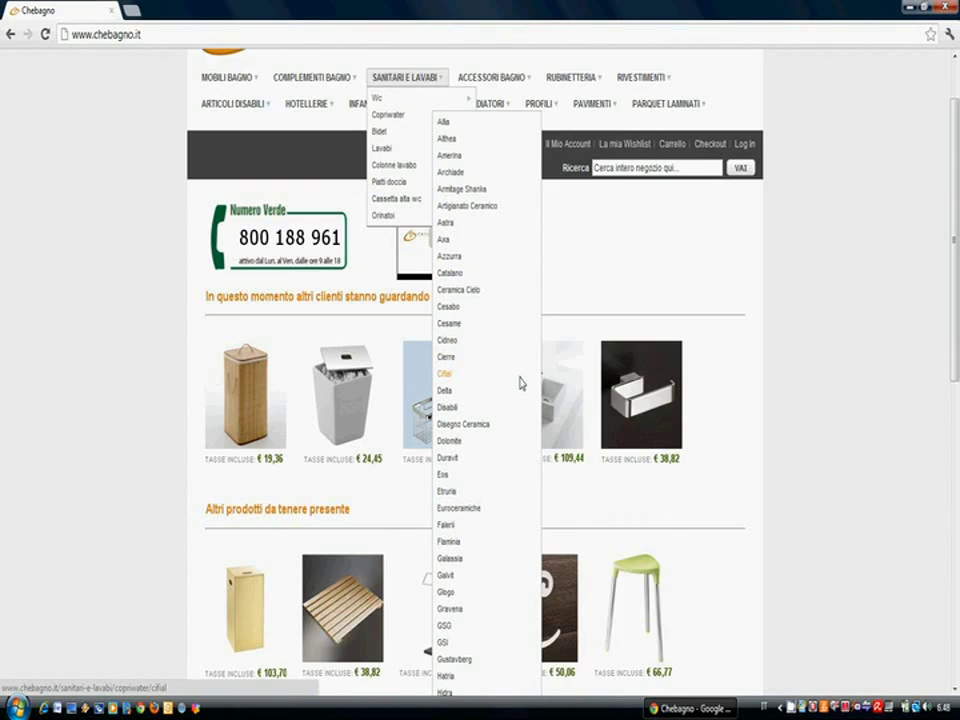
scroll(521, 388, "down", 2)
scroll(521, 388, "up", 2)
left_click(448, 258)
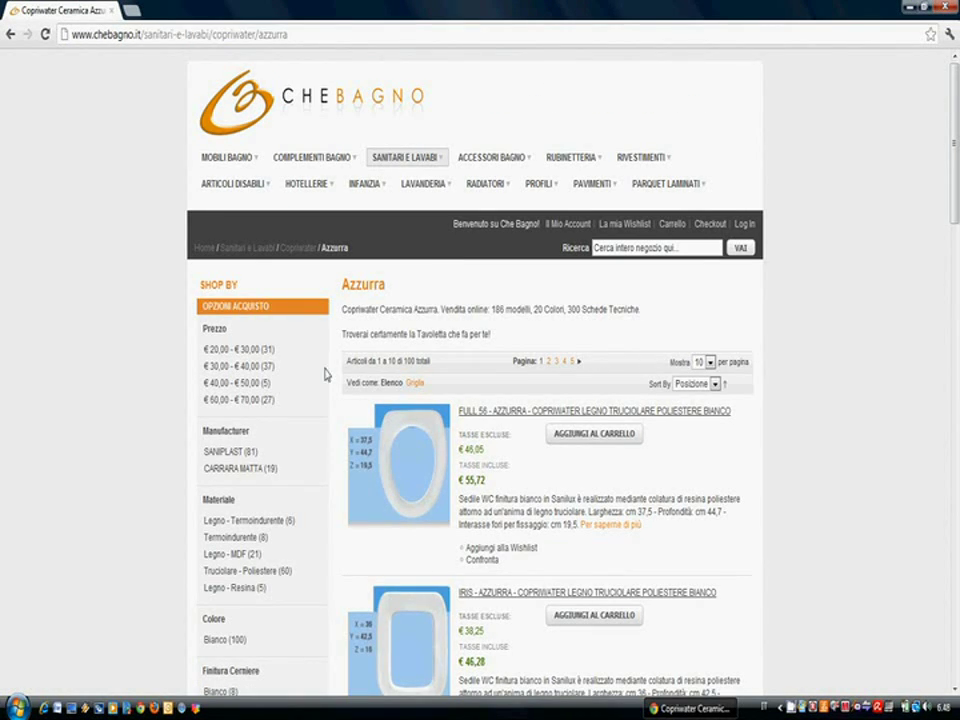
Filter the Azzurra seats to the 'Da 35,1 cm a 36 cm' width.
scroll(297, 407, "down", 2)
scroll(298, 410, "down", 1)
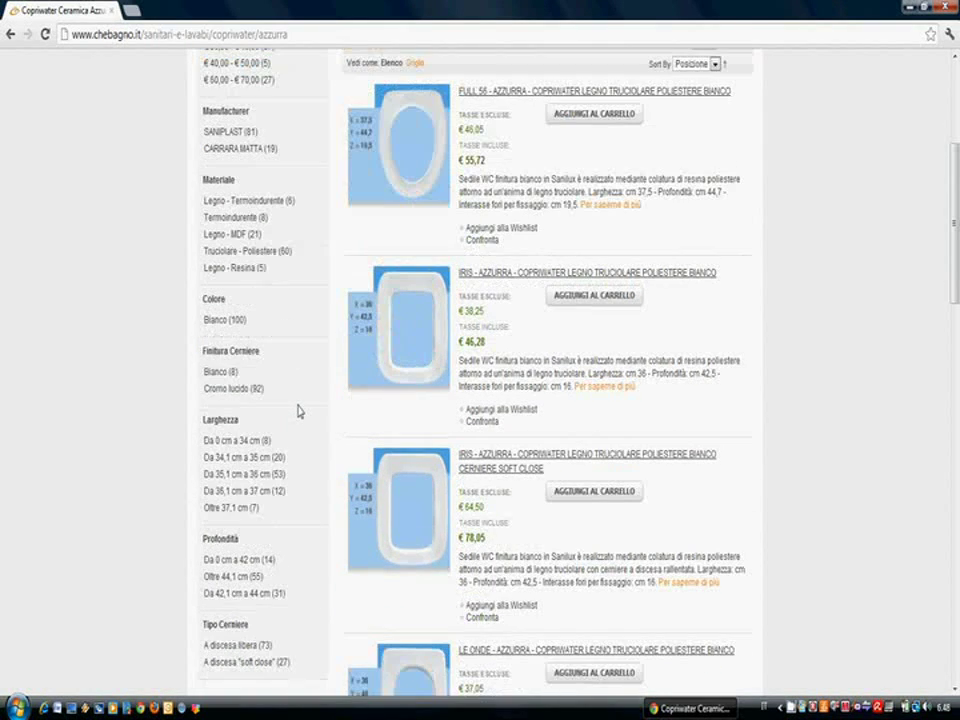
left_click(256, 476)
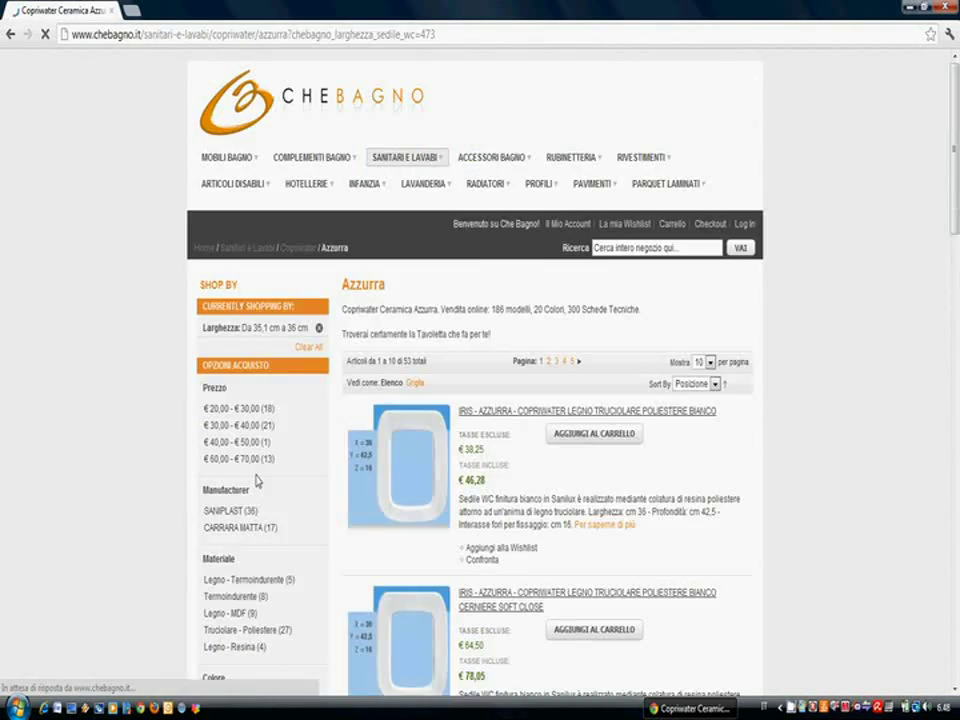
Add the 'A discesa soft close' hinge filter, leaving 13 products.
scroll(256, 481, "down", 1)
scroll(256, 481, "down", 1)
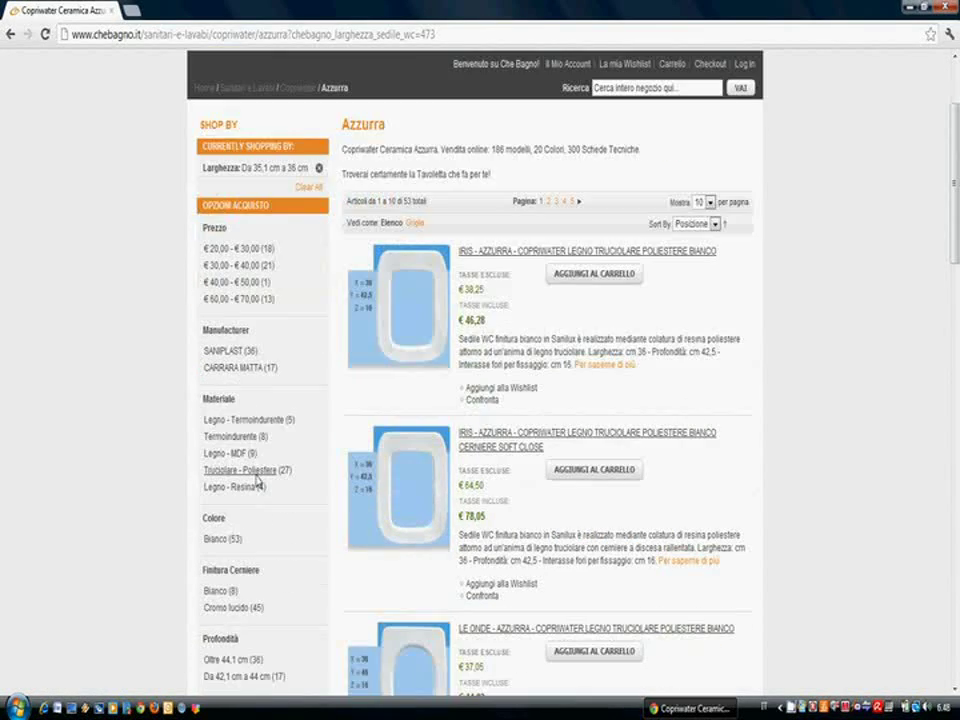
scroll(256, 481, "down", 1)
scroll(256, 481, "down", 1)
scroll(256, 481, "down", 1)
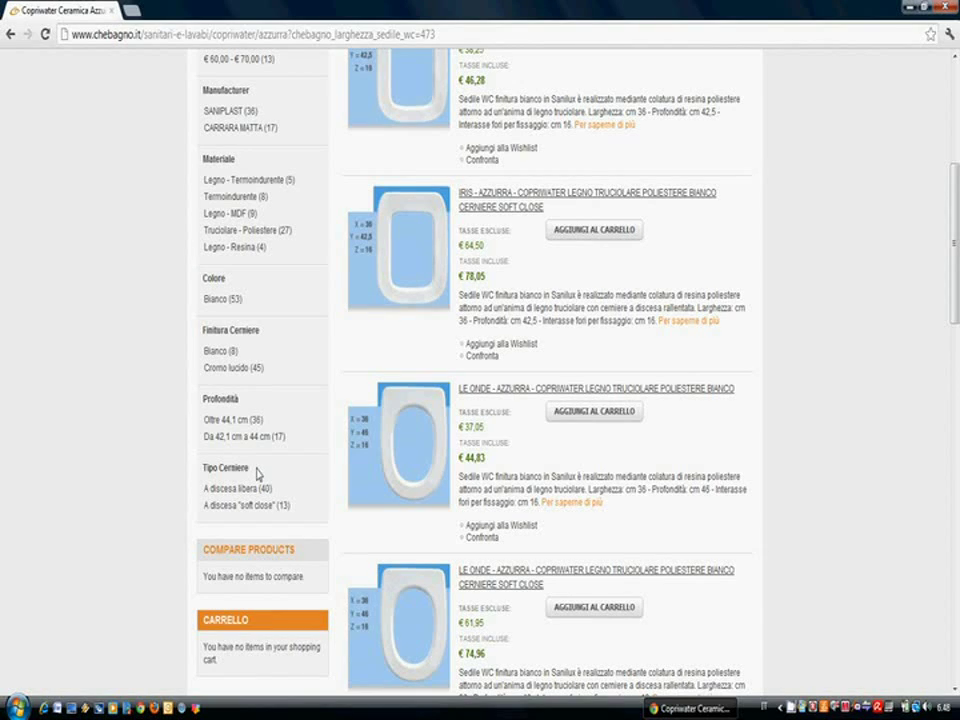
left_click(256, 505)
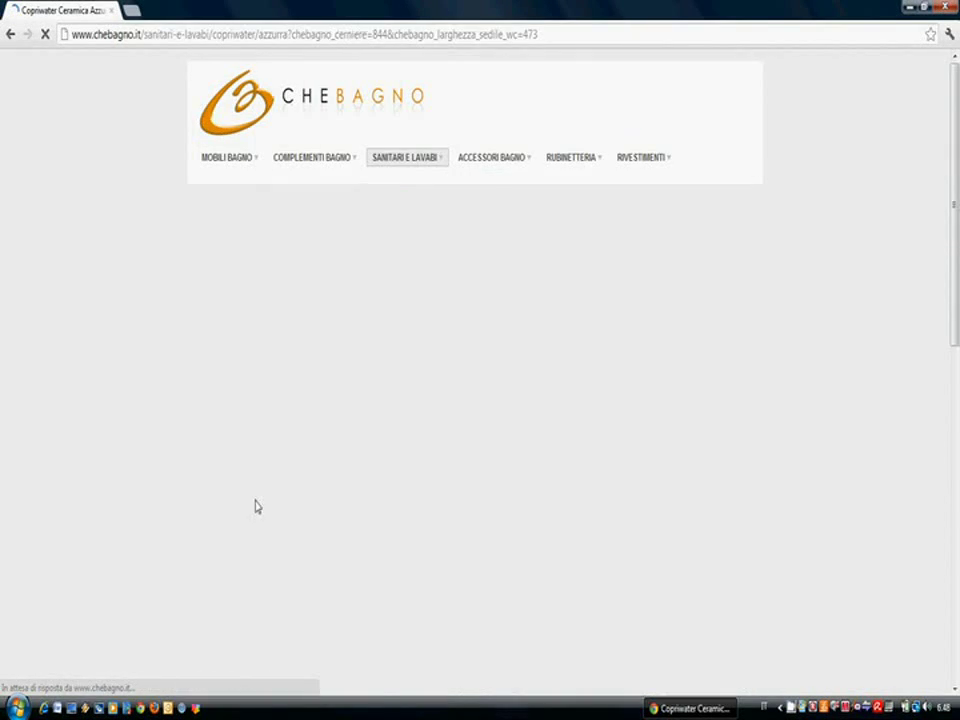
scroll(296, 500, "down", 1)
scroll(296, 500, "down", 1)
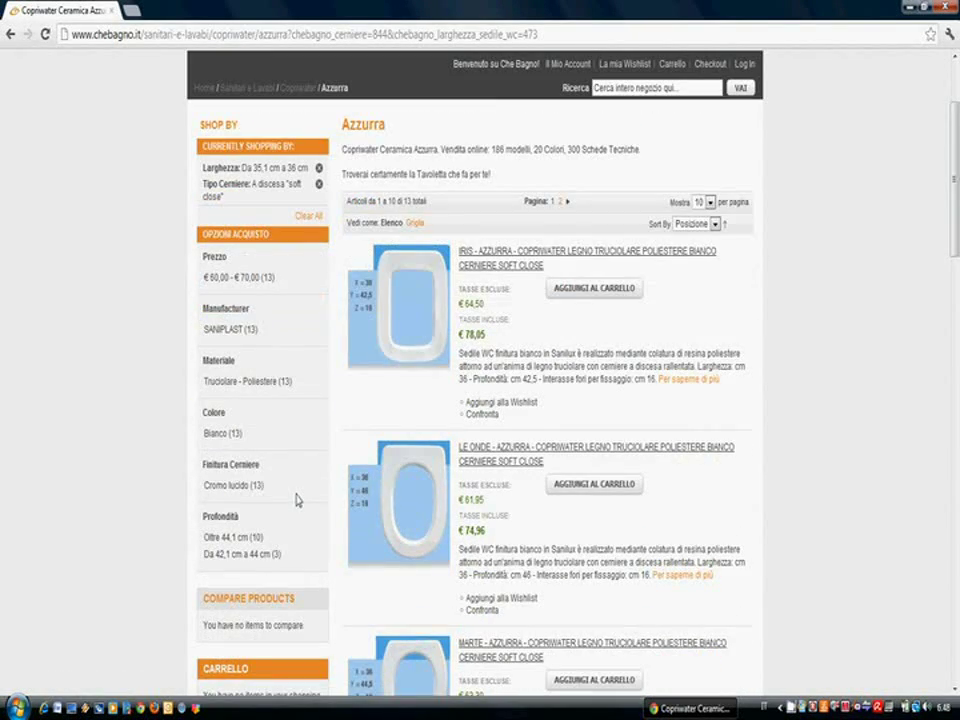
scroll(296, 497, "down", 1)
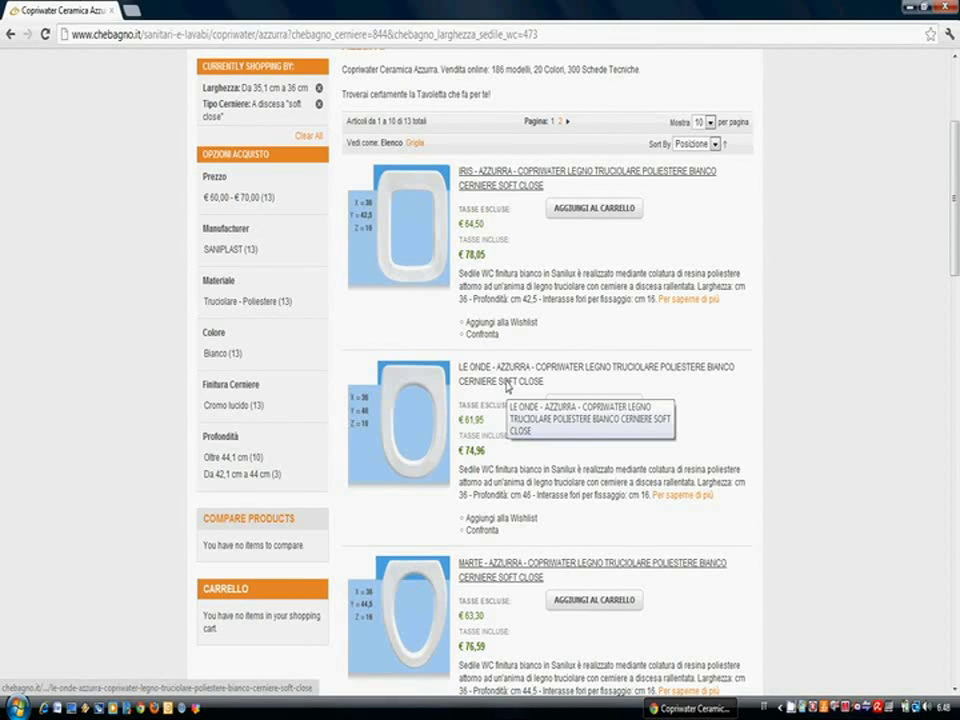
Add one LE ONDE soft-close seat to the cart from its product page.
left_click(506, 386)
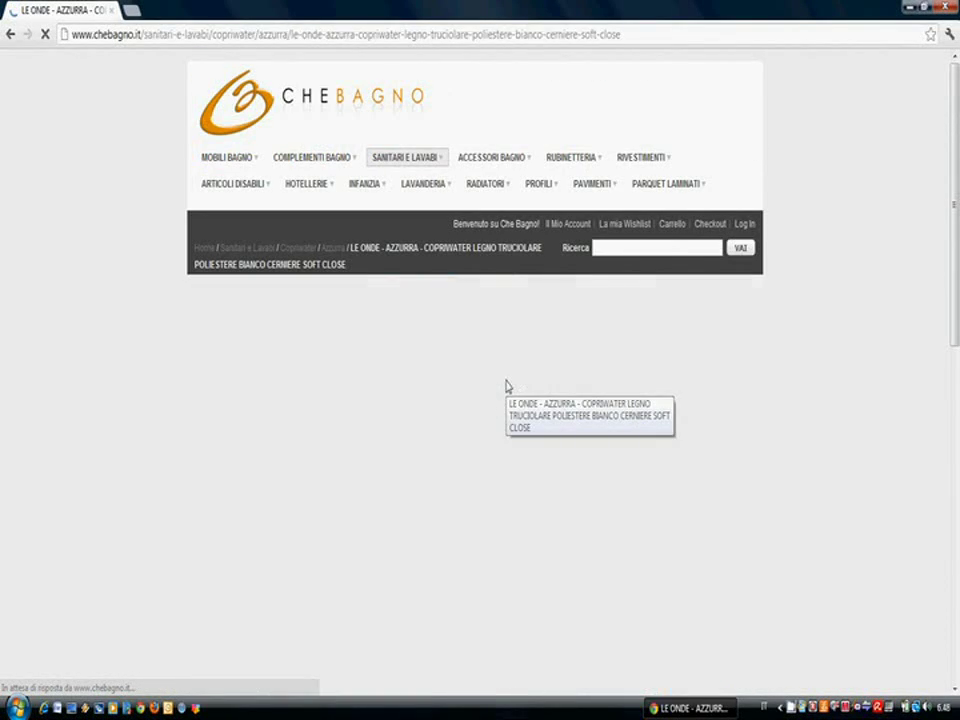
scroll(506, 386, "down", 1)
scroll(506, 386, "down", 1)
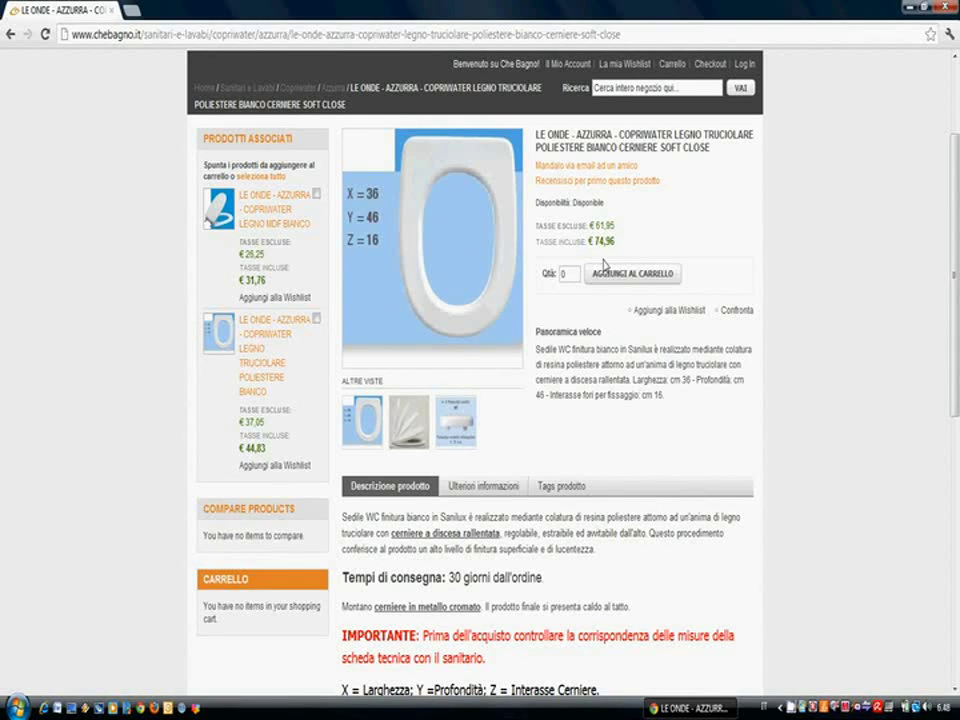
type("1")
left_click(602, 279)
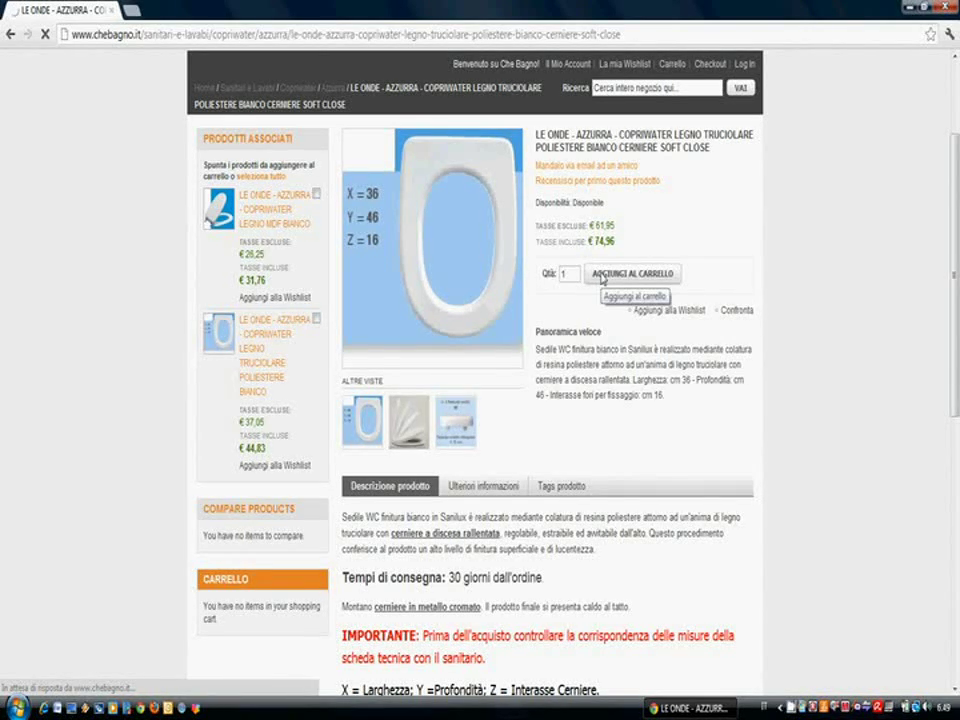
Request a shipping estimate for FIRENZE, postcode 50012.
scroll(602, 279, "down", 1)
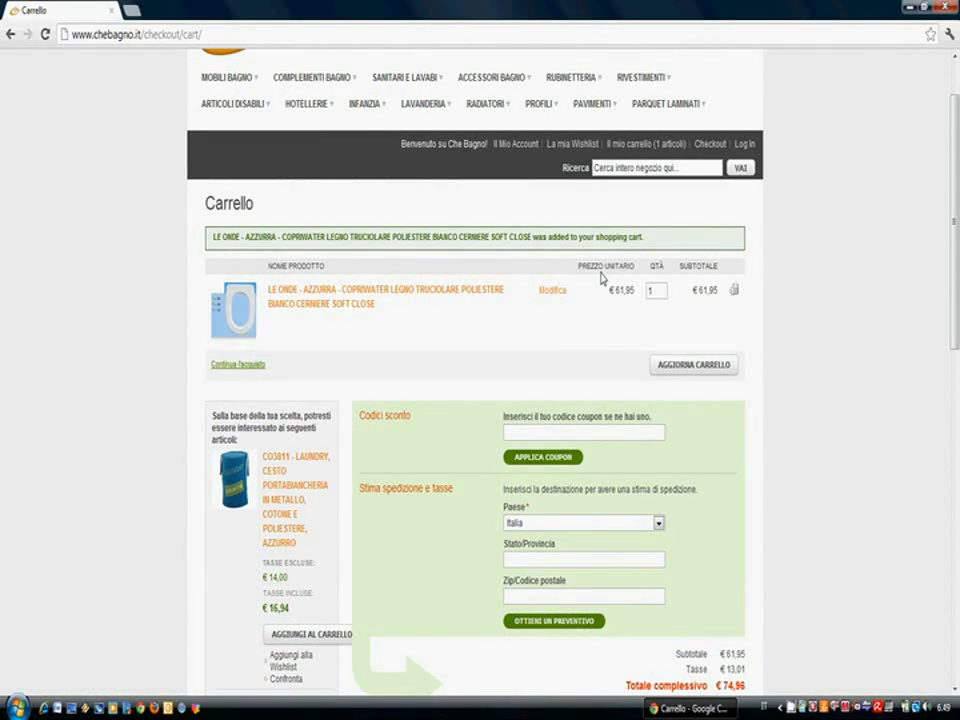
scroll(602, 279, "down", 2)
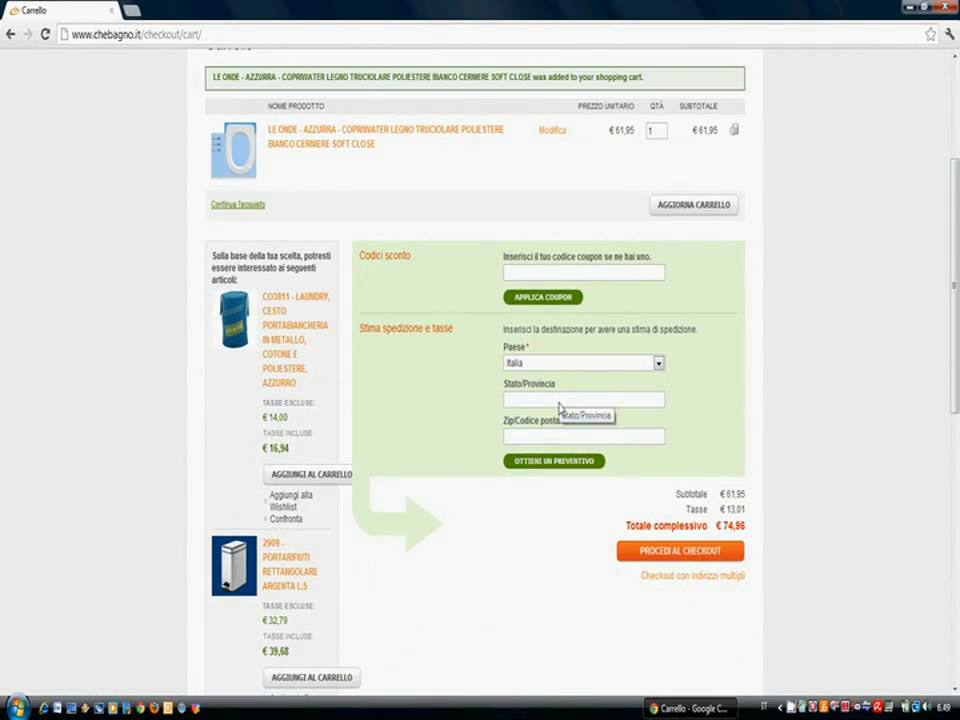
key("Caps_Lock")
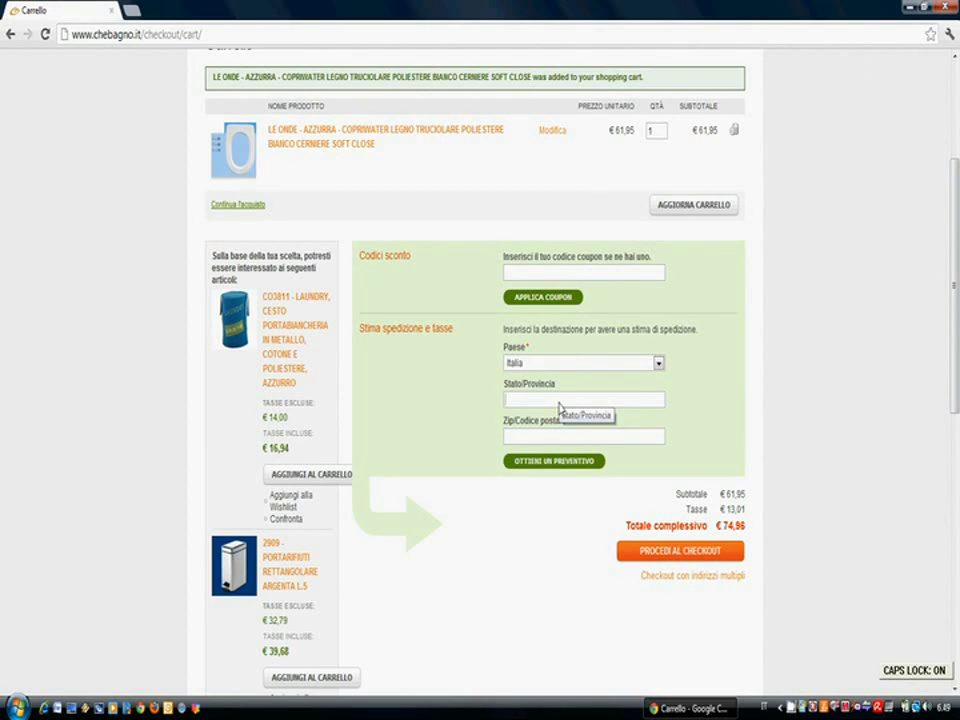
type("FIRE")
type("NZE")
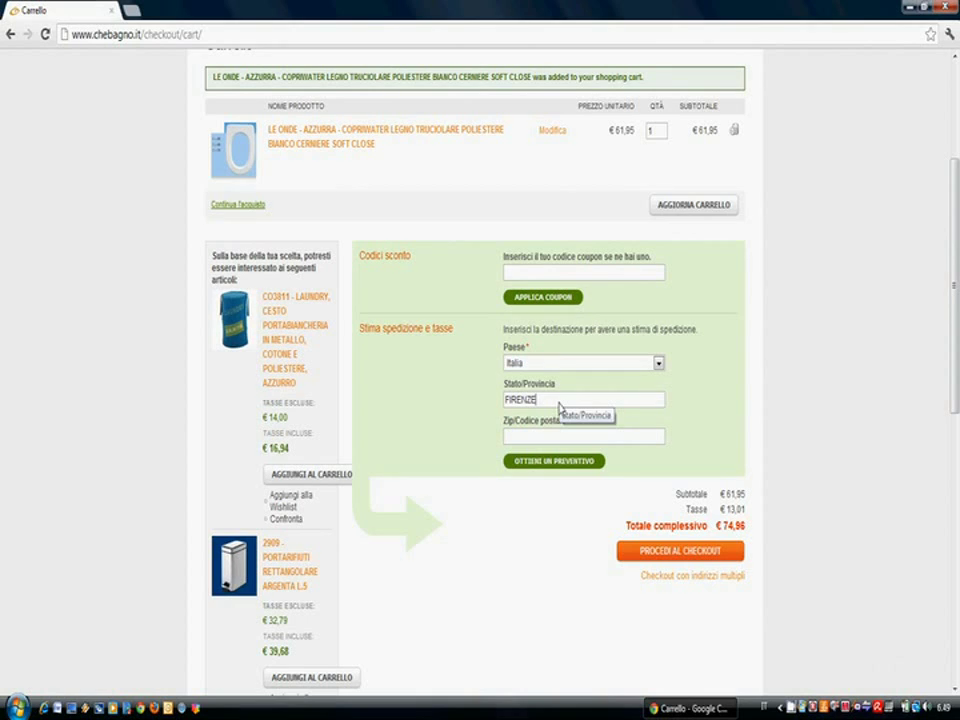
left_click(538, 437)
type("500")
type("12")
left_click(573, 464)
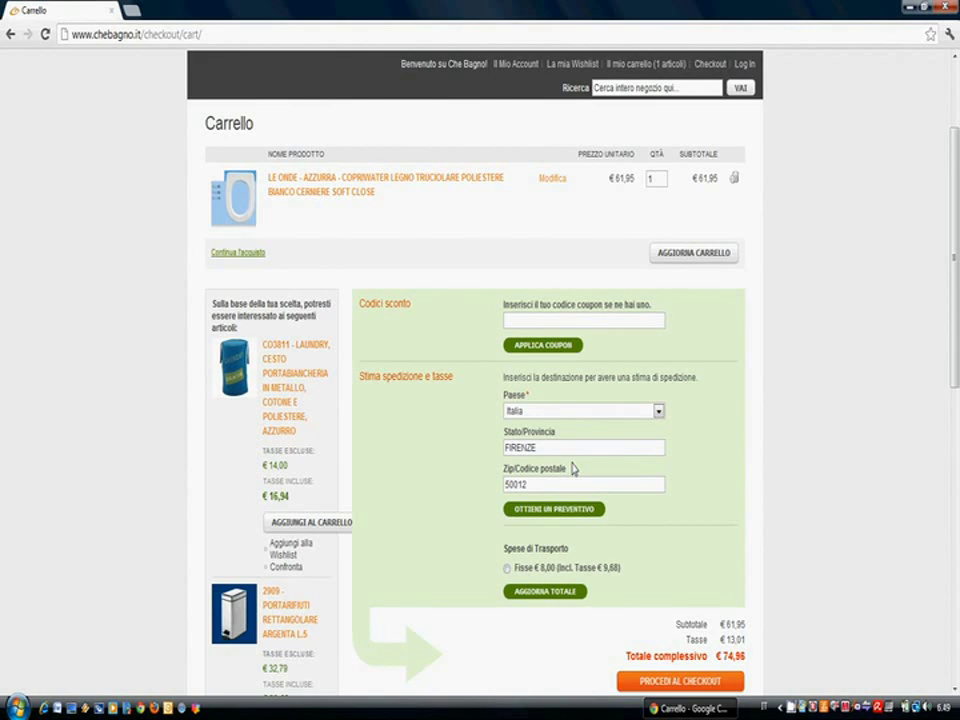
Apply the fixed €8,00 rate, update the total to €84,64, and proceed to checkout.
scroll(560, 469, "down", 1)
scroll(545, 468, "down", 1)
left_click(507, 409)
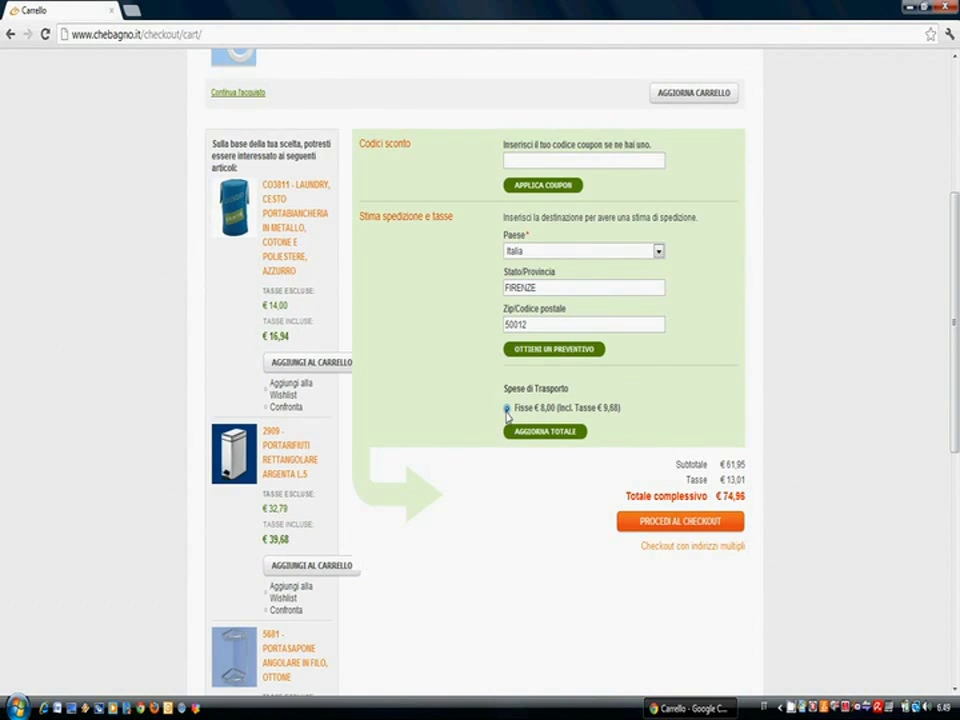
left_click(535, 434)
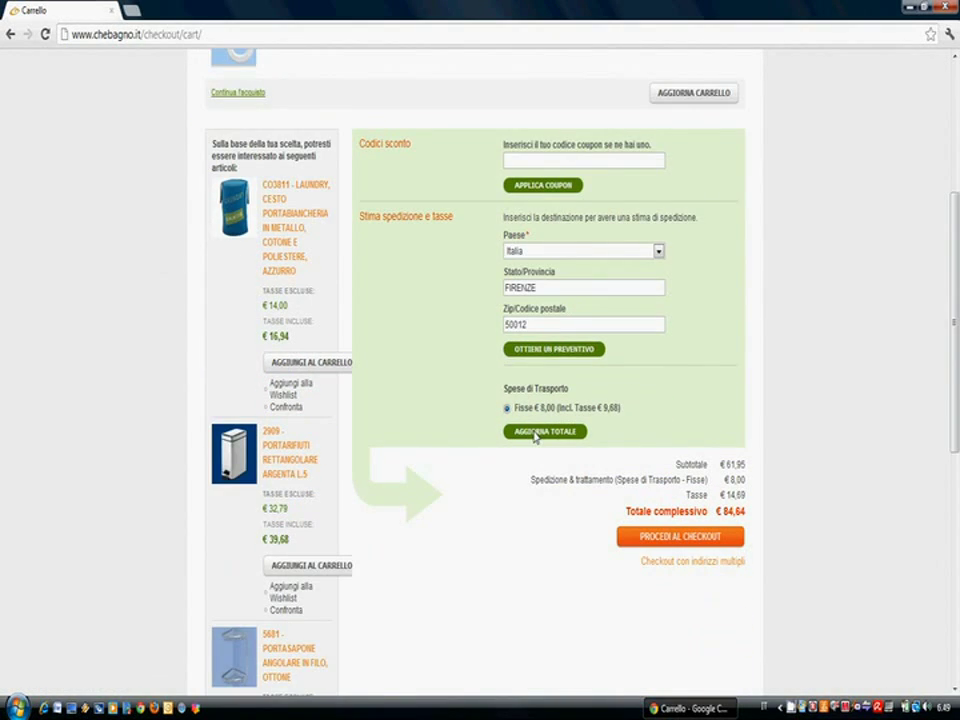
scroll(536, 440, "down", 1)
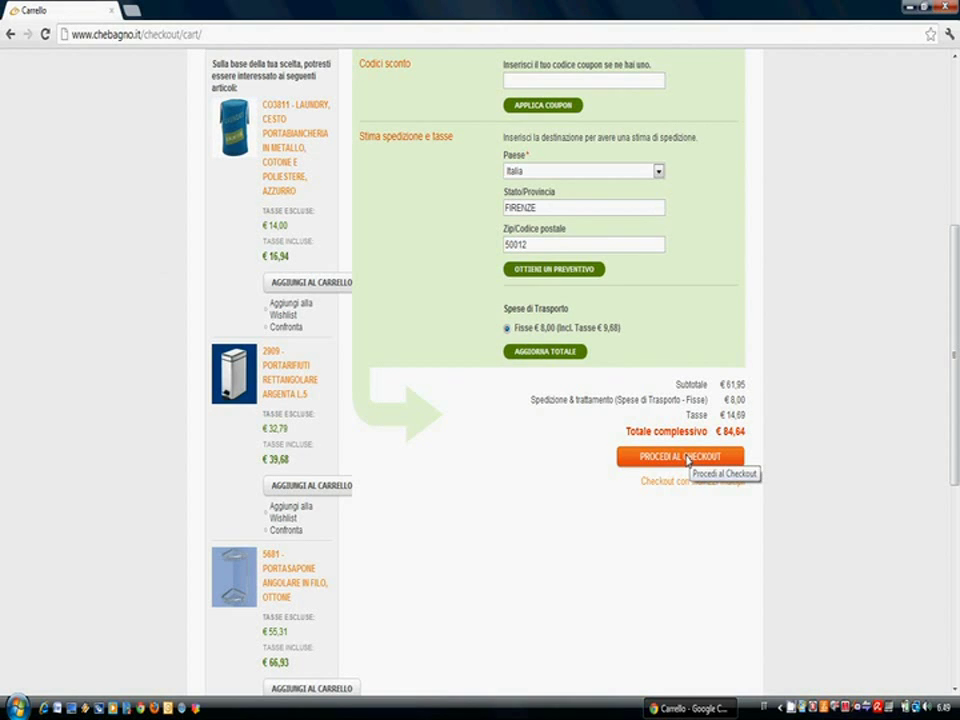
left_click(687, 459)
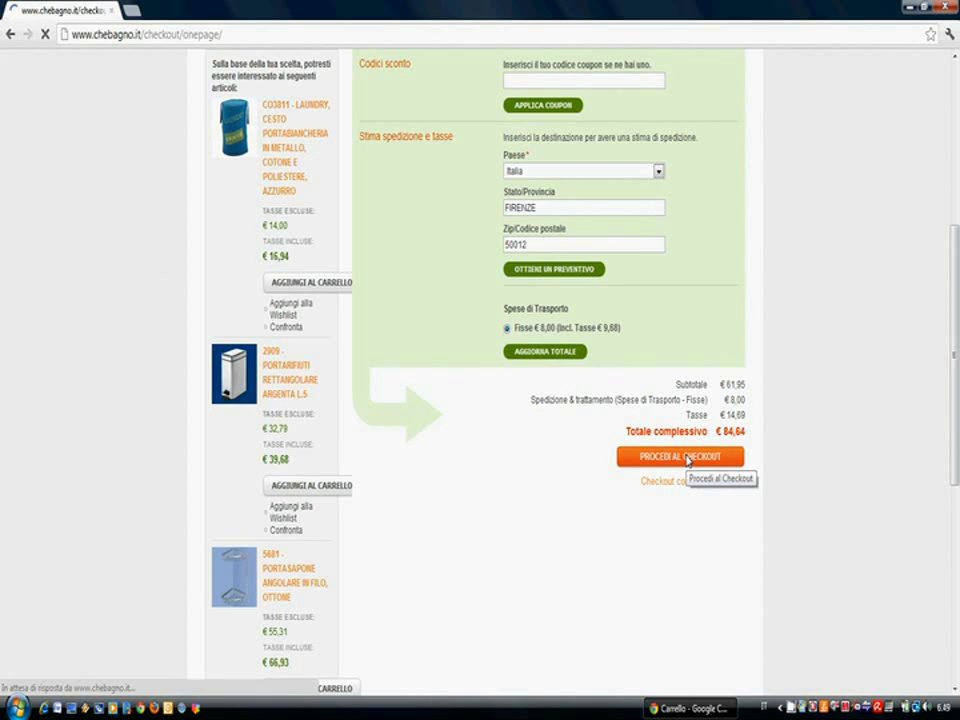
Choose guest checkout and continue to the billing details.
scroll(687, 459, "down", 1)
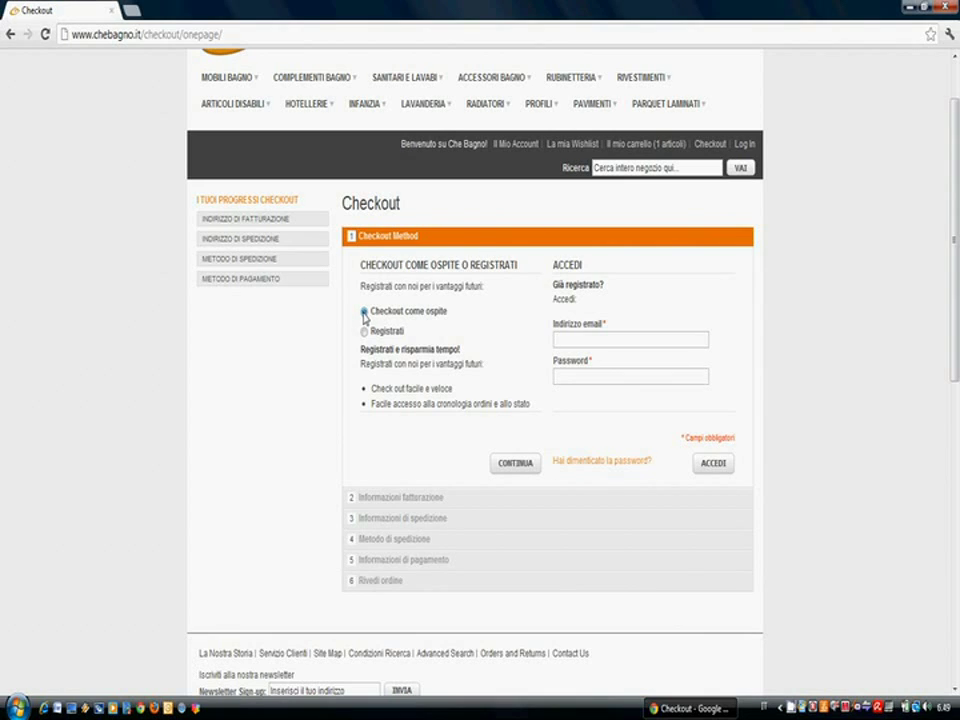
left_click(364, 312)
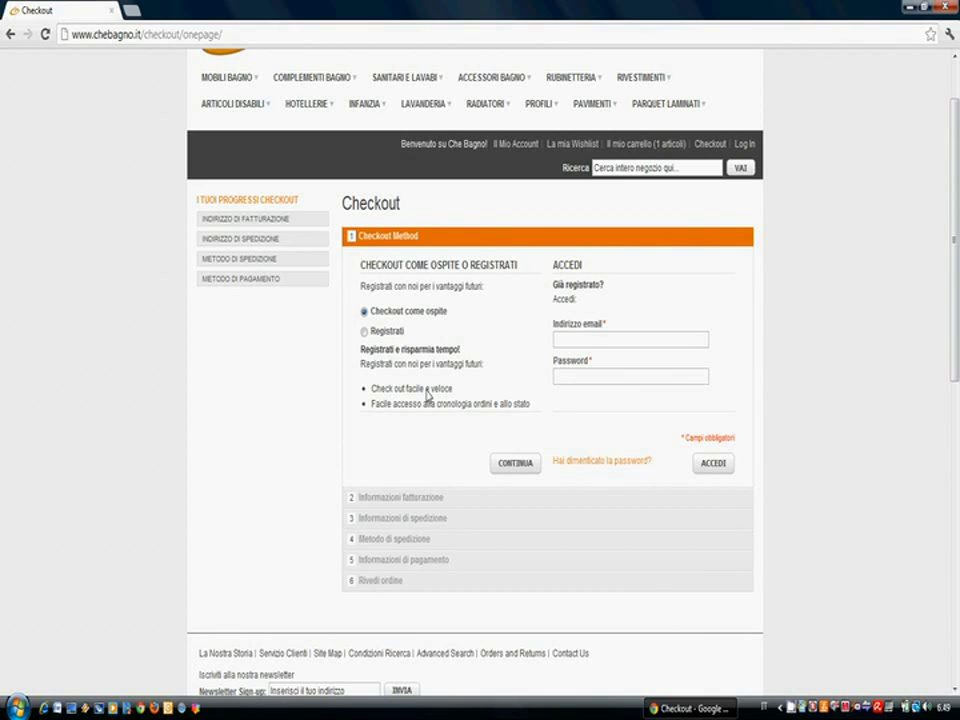
left_click(507, 466)
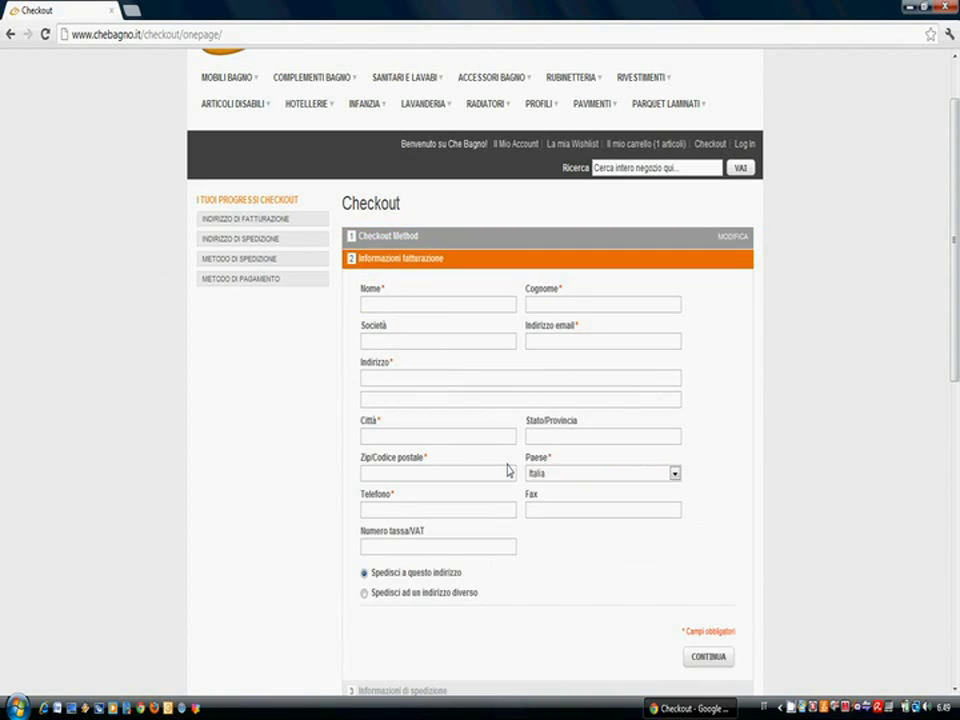
left_click(421, 306)
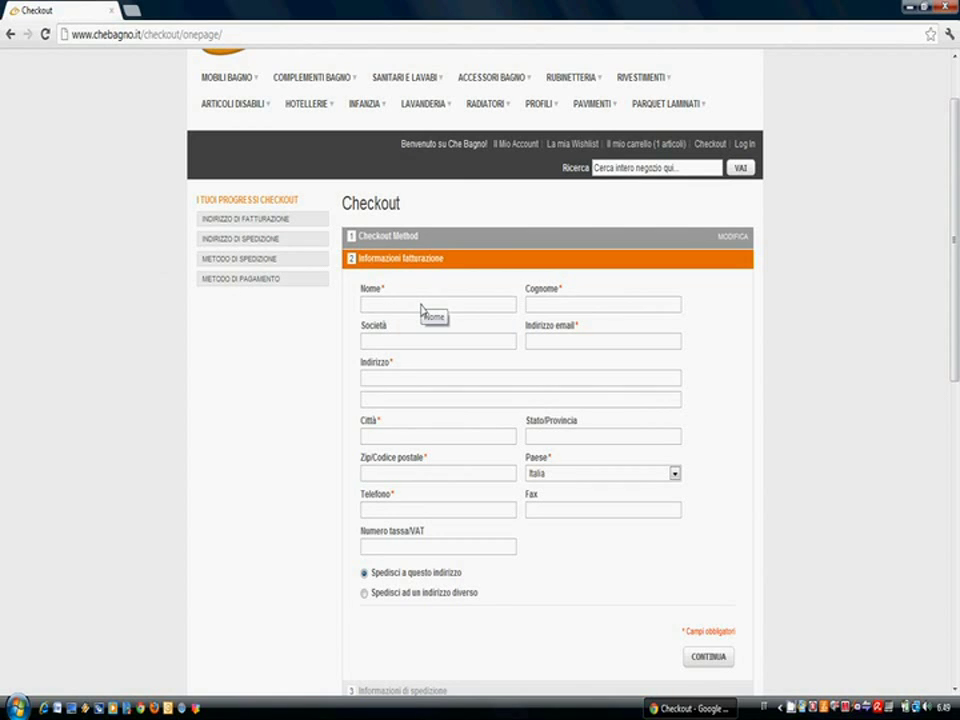
left_click(570, 311)
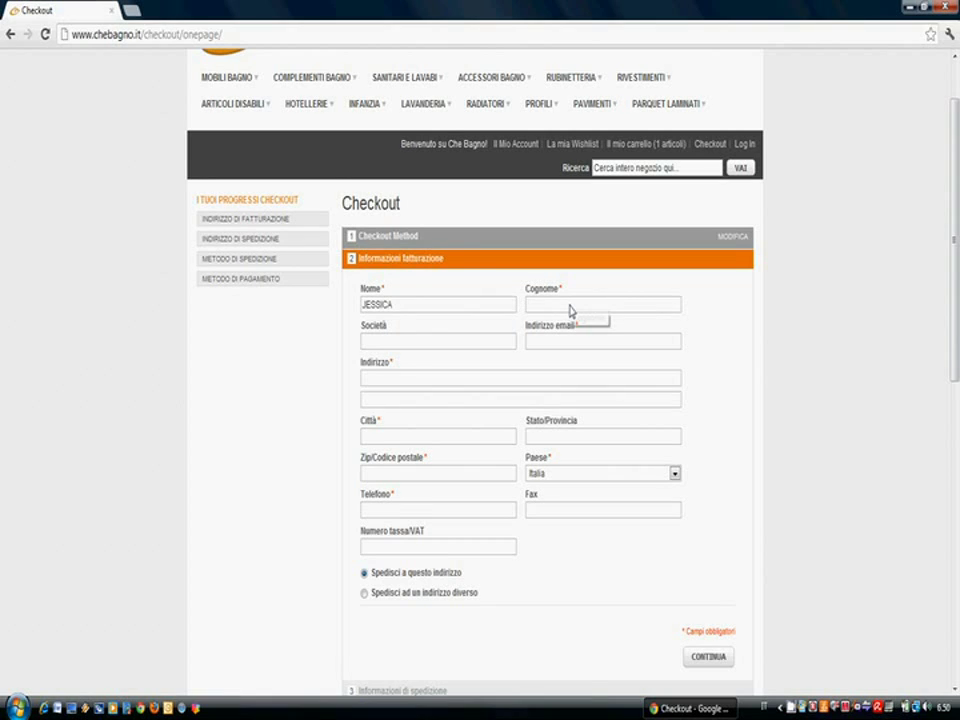
left_click(481, 345)
type("ABC")
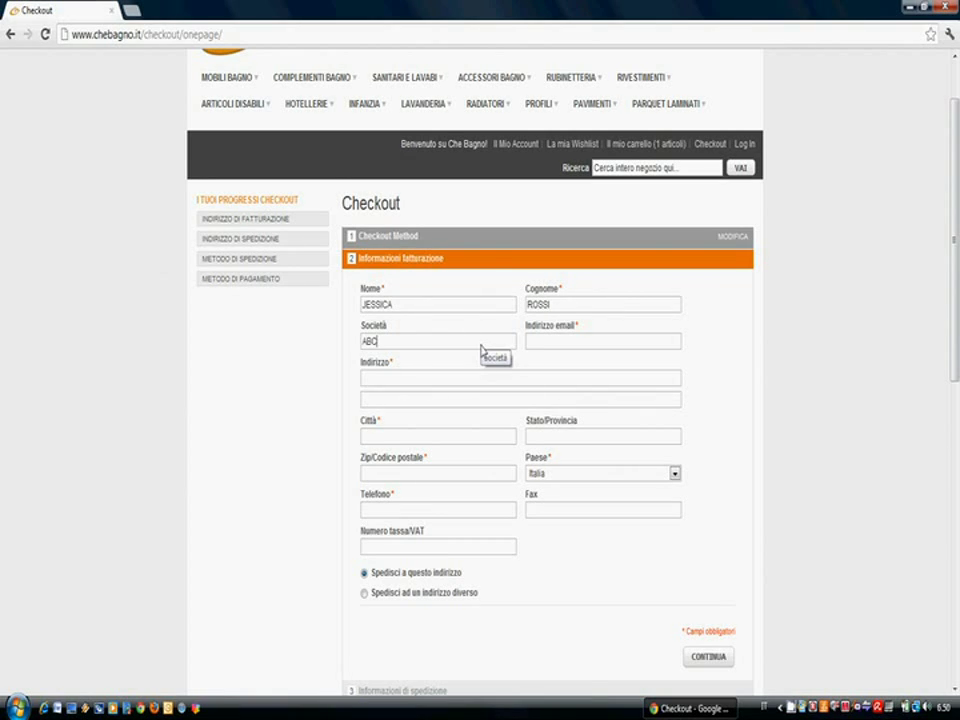
type(" SRL")
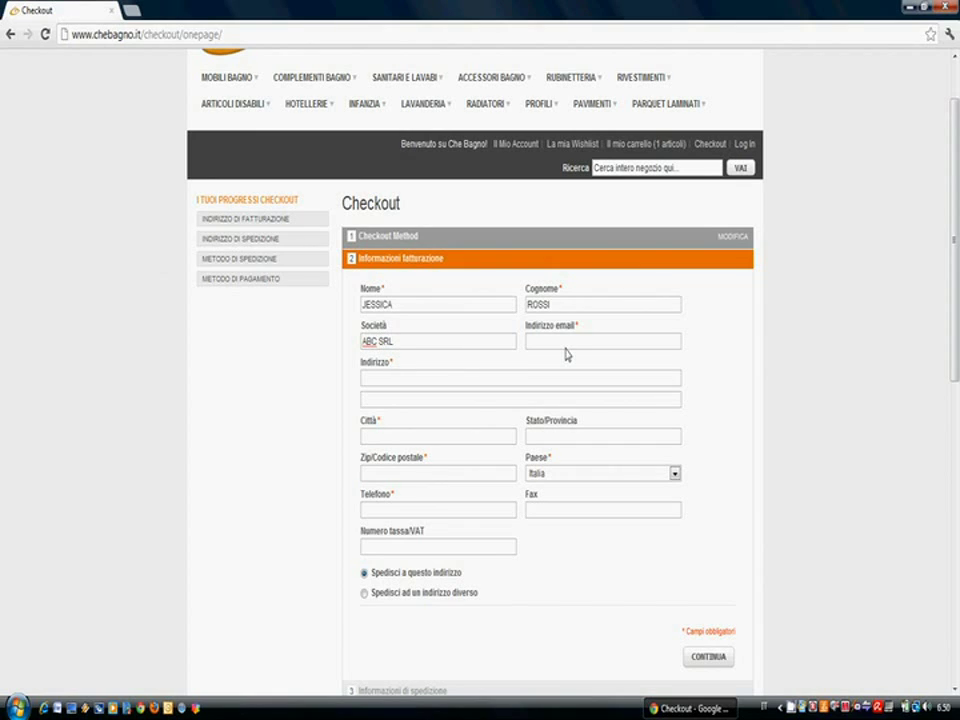
left_click(566, 350)
Fill in the province and postcode 50012, then submit the billing form.
left_click(577, 443)
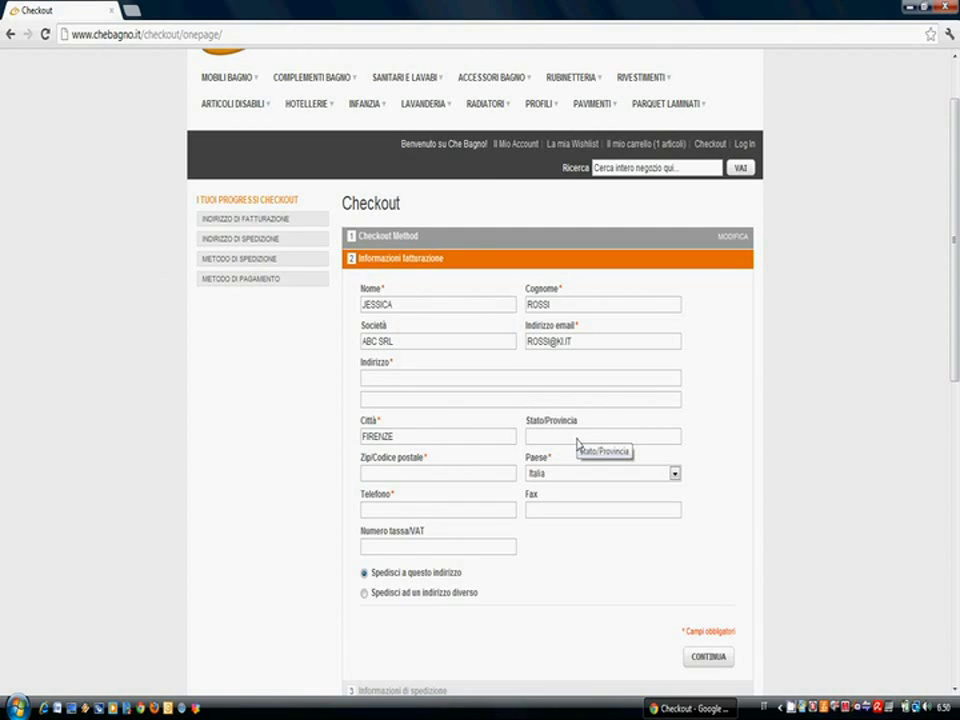
type("FI")
left_click(443, 476)
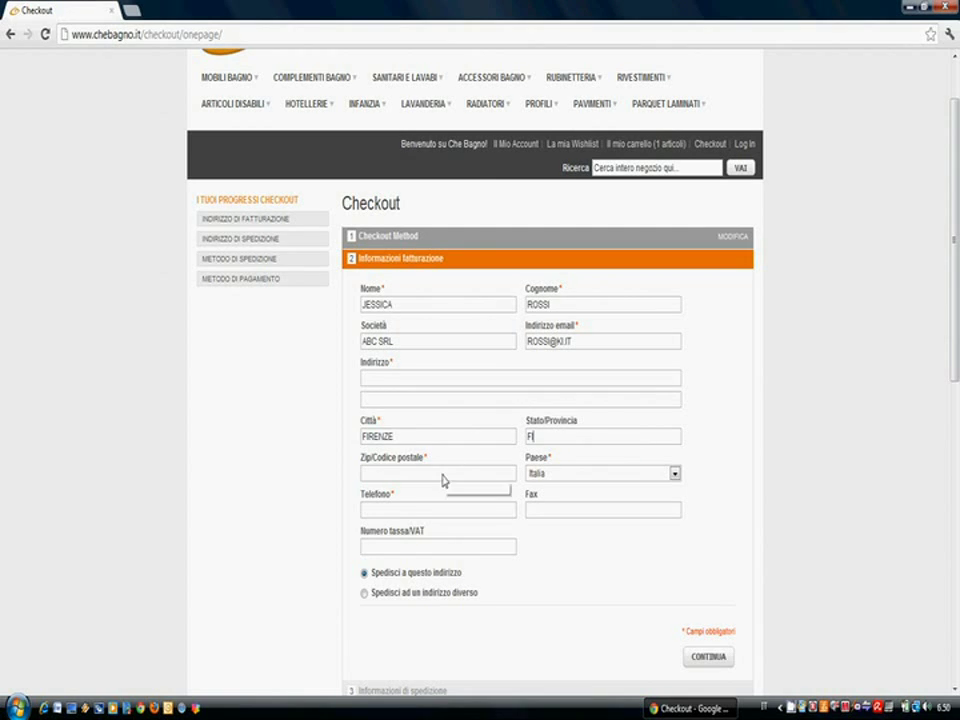
type("5598756")
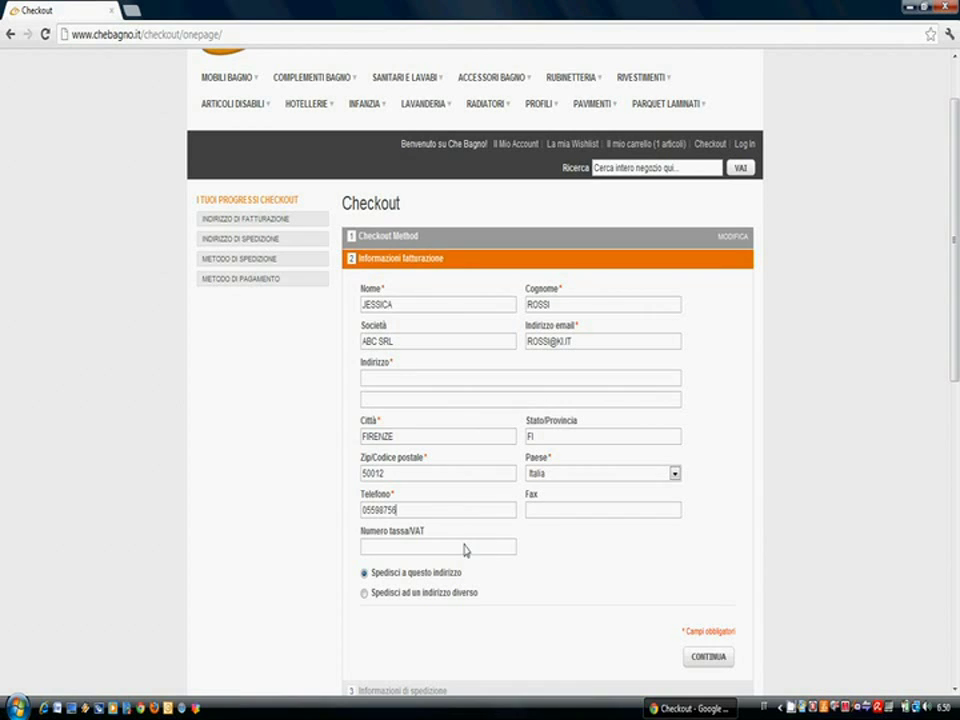
scroll(463, 551, "down", 1)
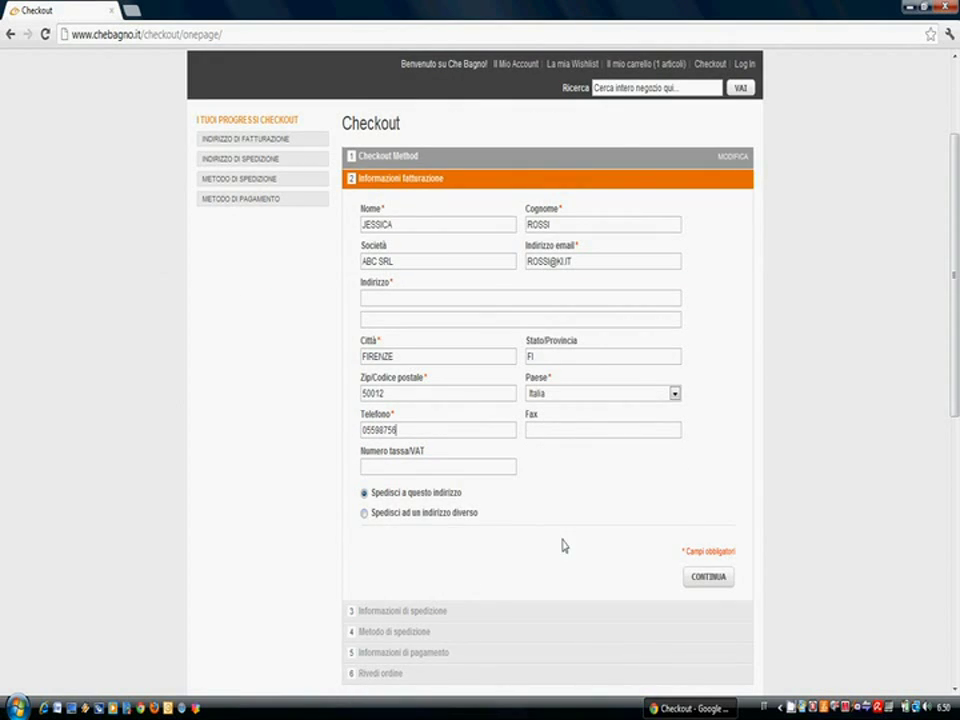
left_click(689, 580)
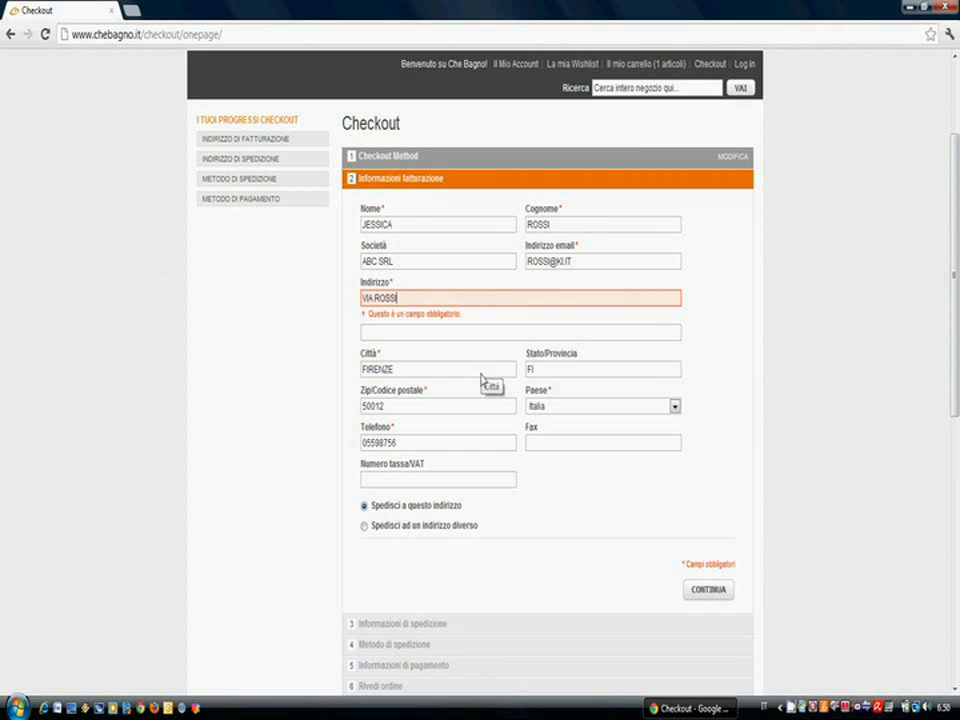
Confirm billing and fixed shipping, pay with PayPal, and reach the €84,64 order review.
left_click(717, 593)
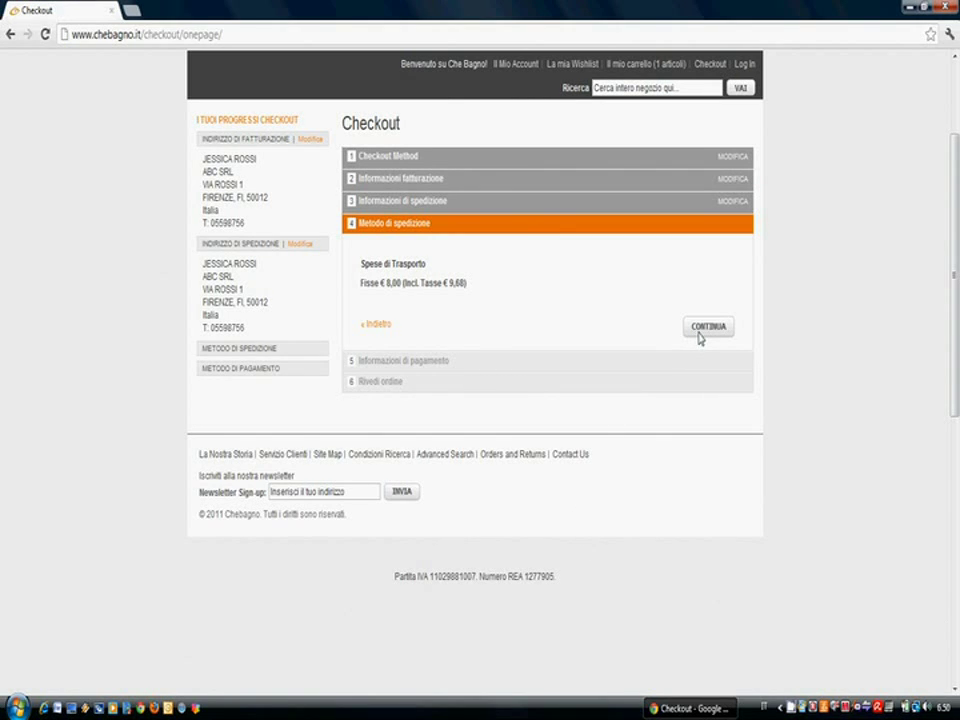
left_click(699, 334)
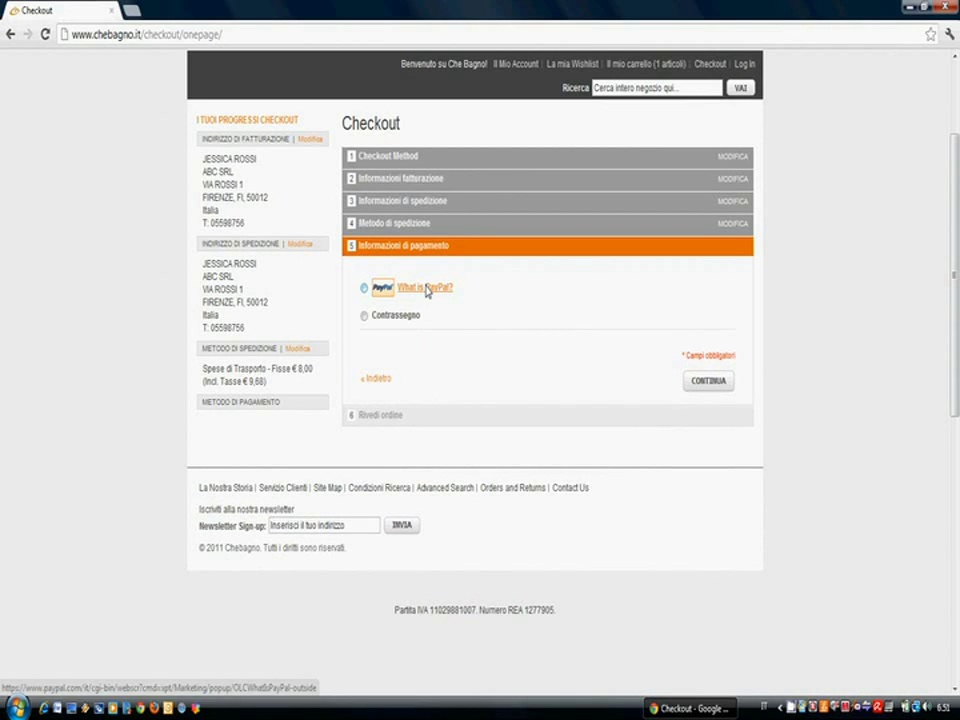
left_click(364, 289)
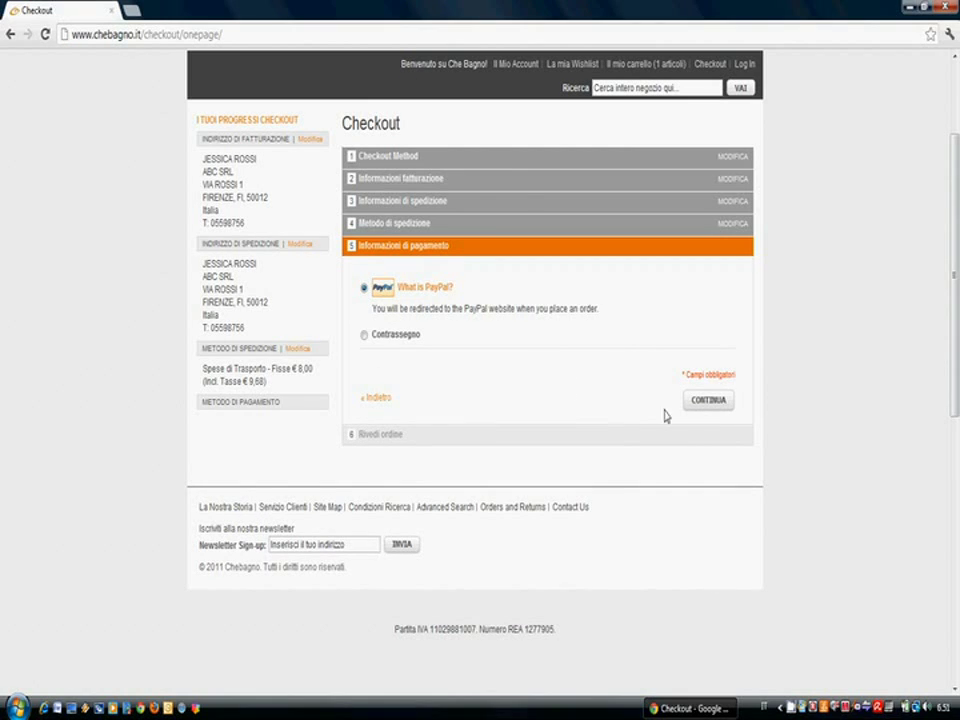
left_click(696, 405)
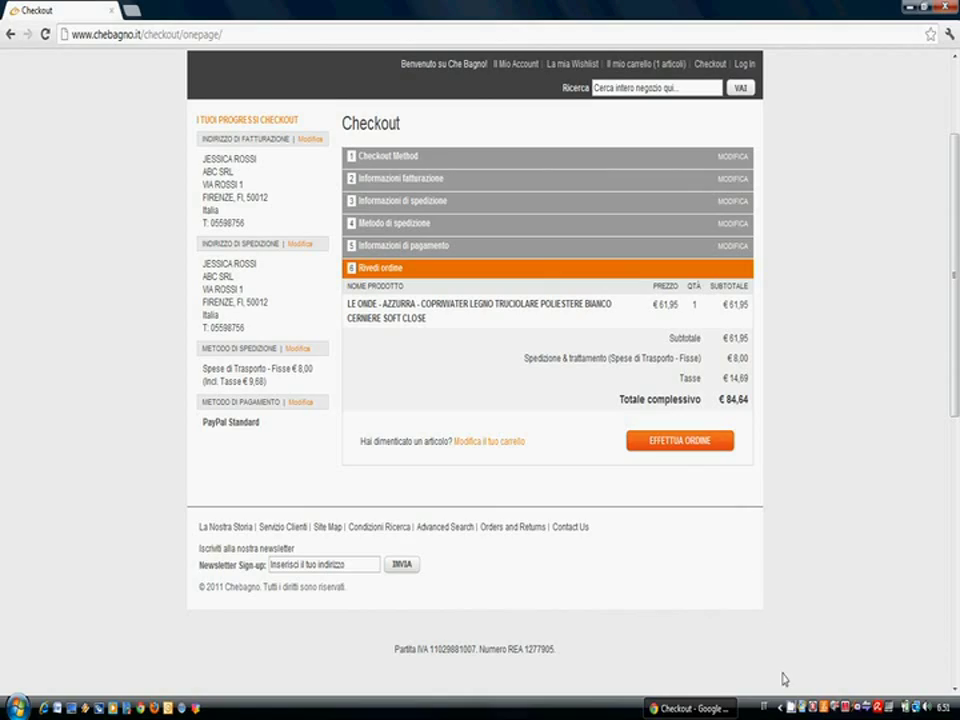
right_click(791, 707)
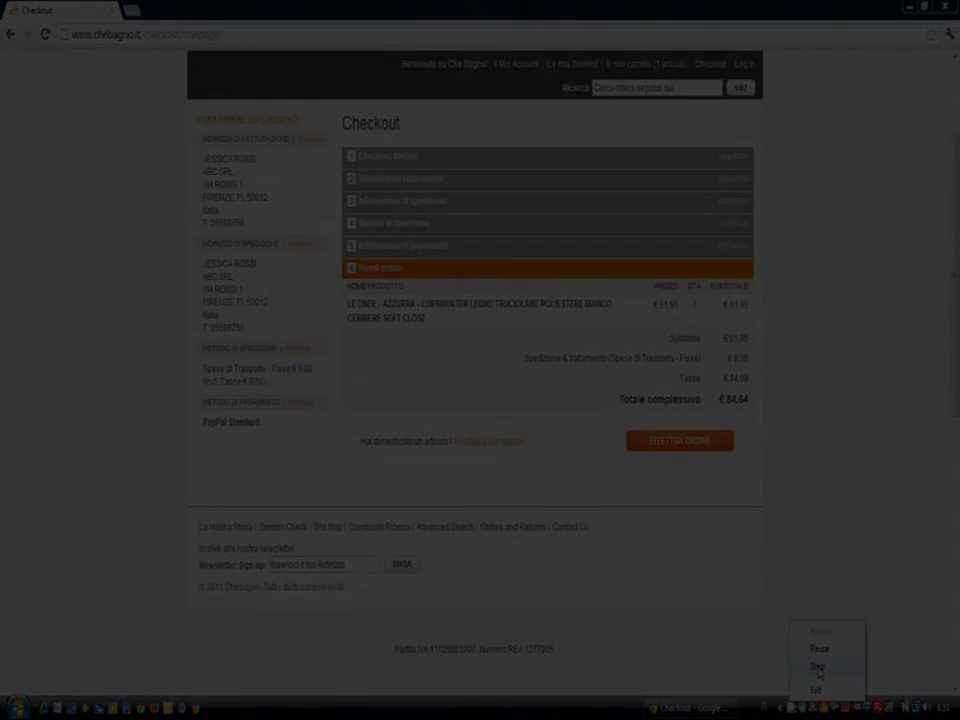